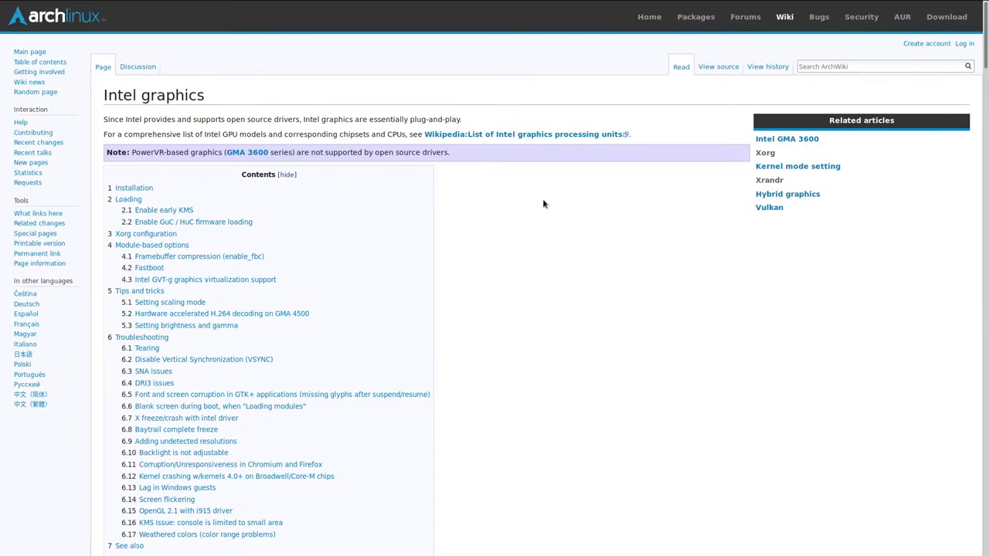
# Close Firefox and rerun the previous FreeCAD 0.18 AppImage command in Tilix
pyautogui.scroll(-2, 543, 203)
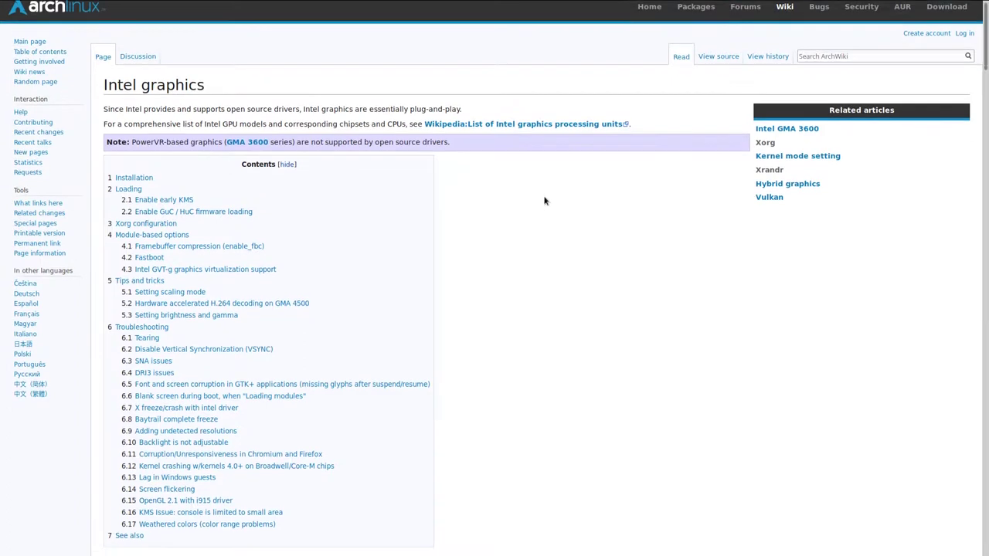
pyautogui.scroll(2, 543, 200)
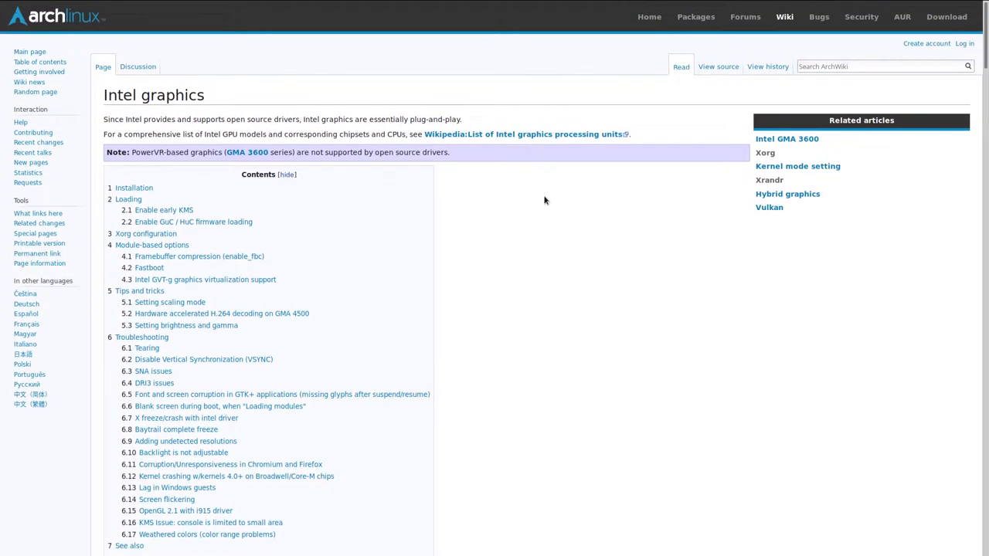
pyautogui.scroll(-8, 544, 201)
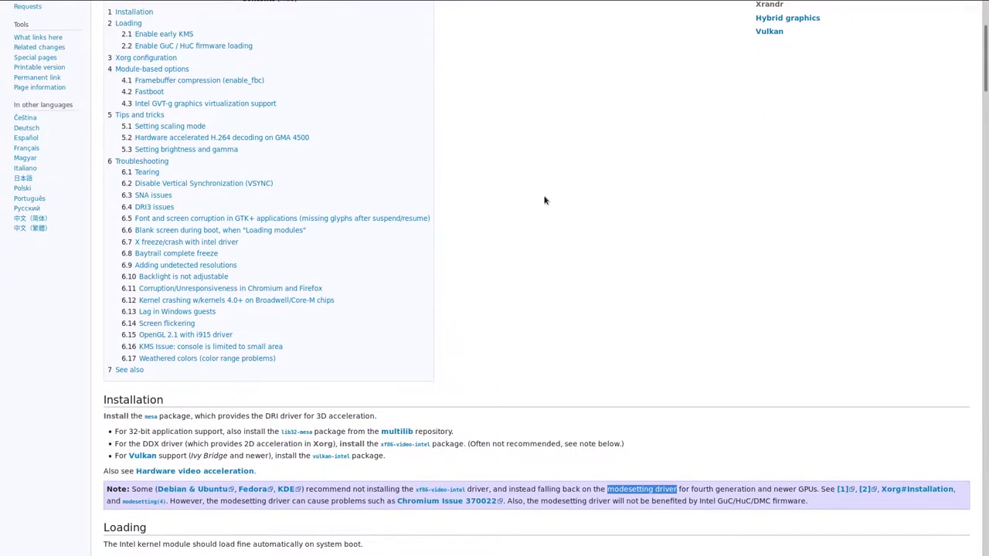
pyautogui.scroll(-1, 545, 197)
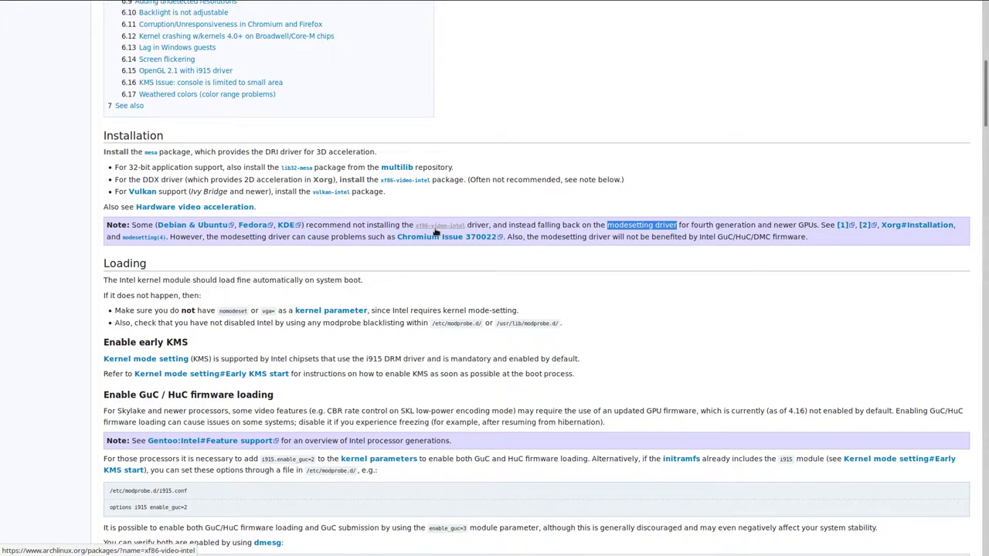
pyautogui.scroll(6, 435, 232)
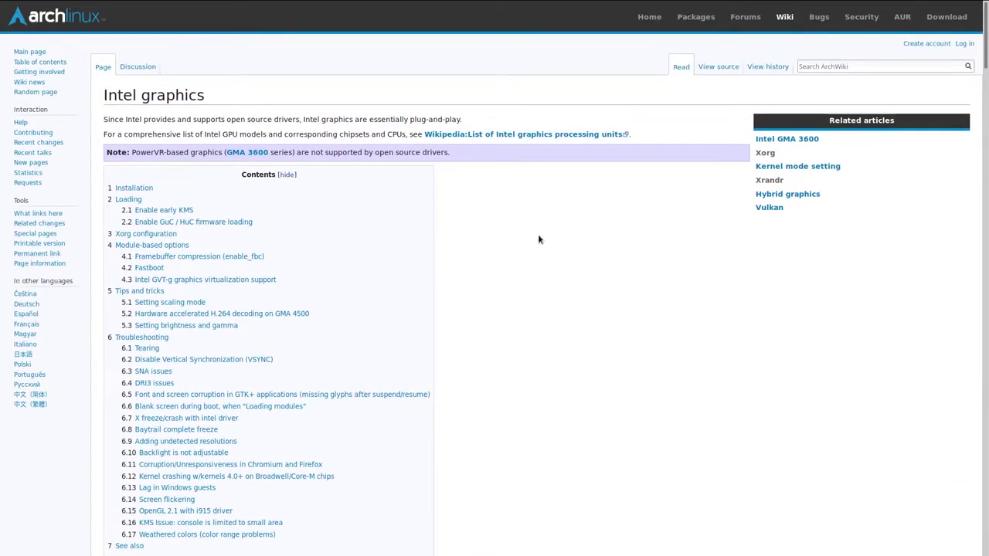
pyautogui.scroll(-3, 539, 240)
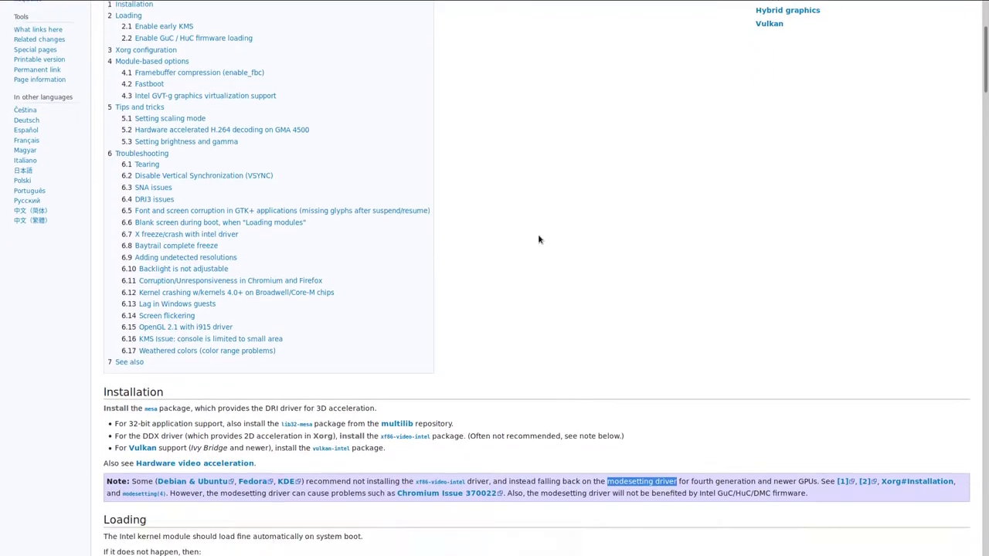
pyautogui.scroll(-3, 538, 239)
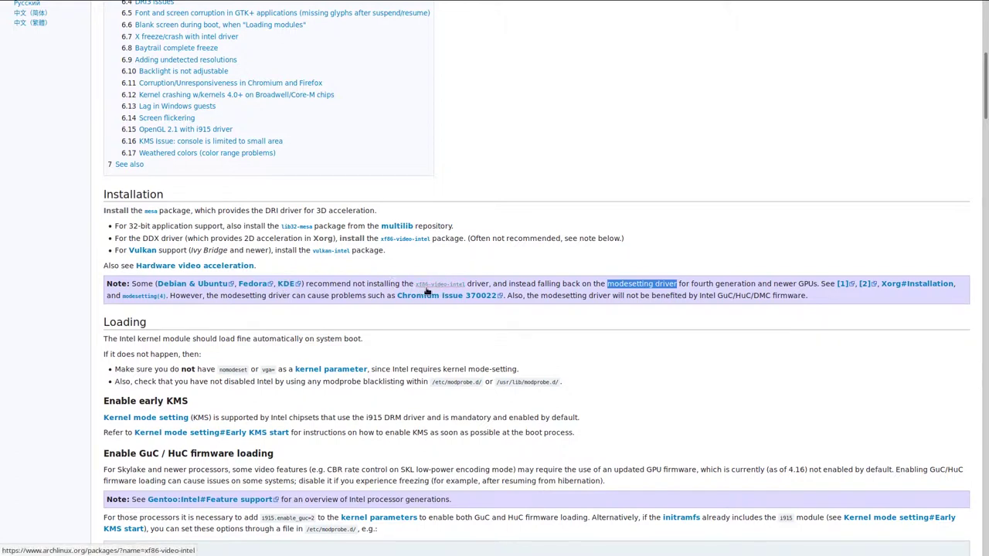
pyautogui.scroll(5, 481, 363)
pyautogui.scroll(3, 481, 364)
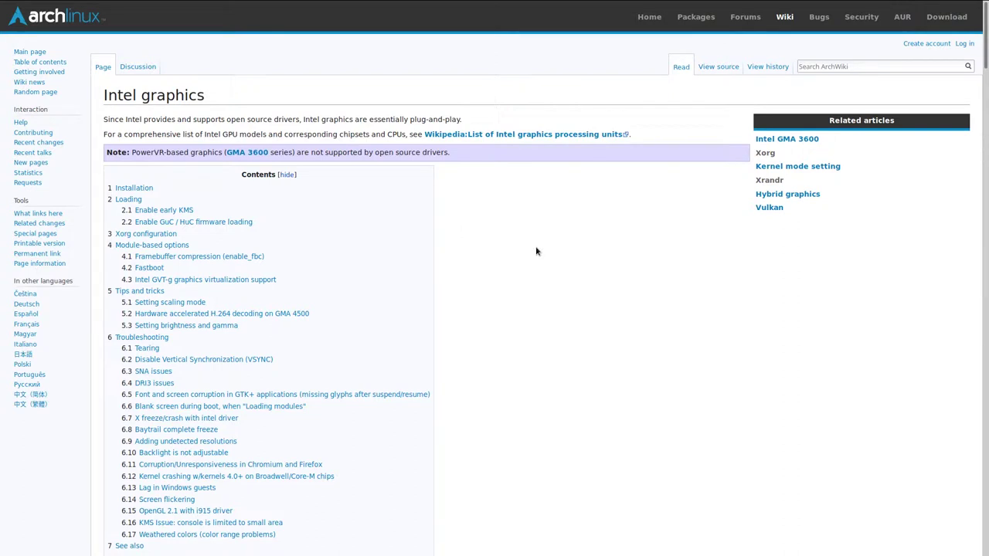
pyautogui.hotkey('ctrl', 'q')
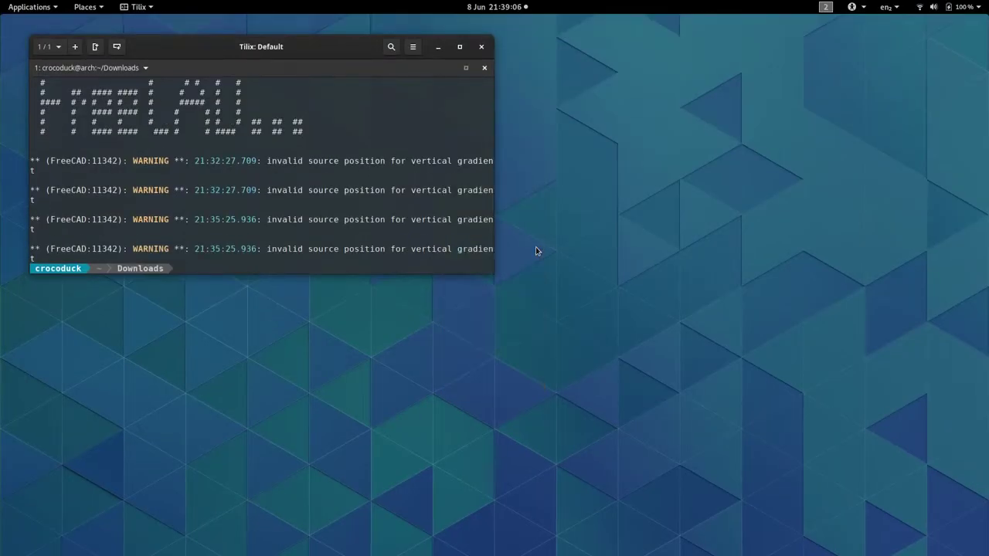
pyautogui.press('Up')
pyautogui.press('Return')
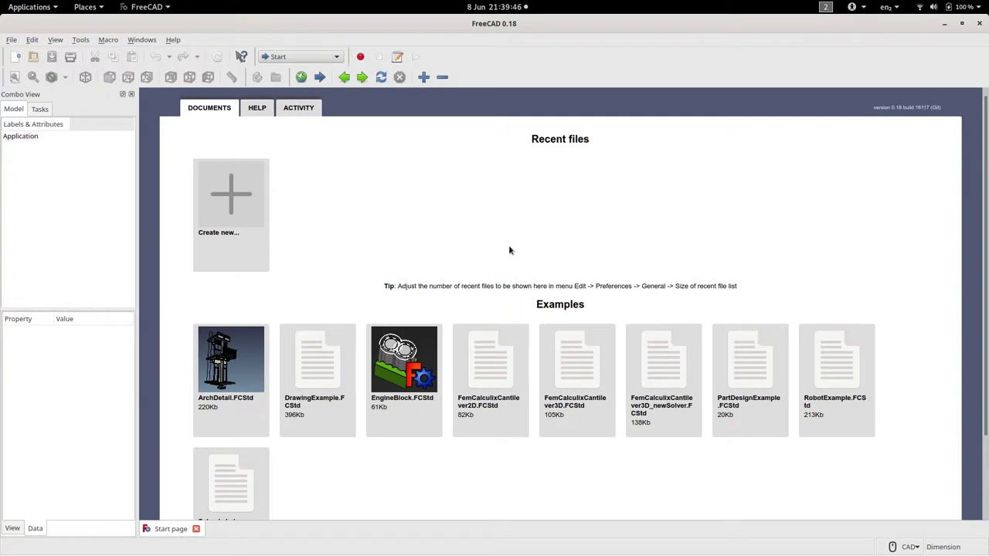
# Create a new Unnamed document and activate the Part workbench
pyautogui.click(18, 58)
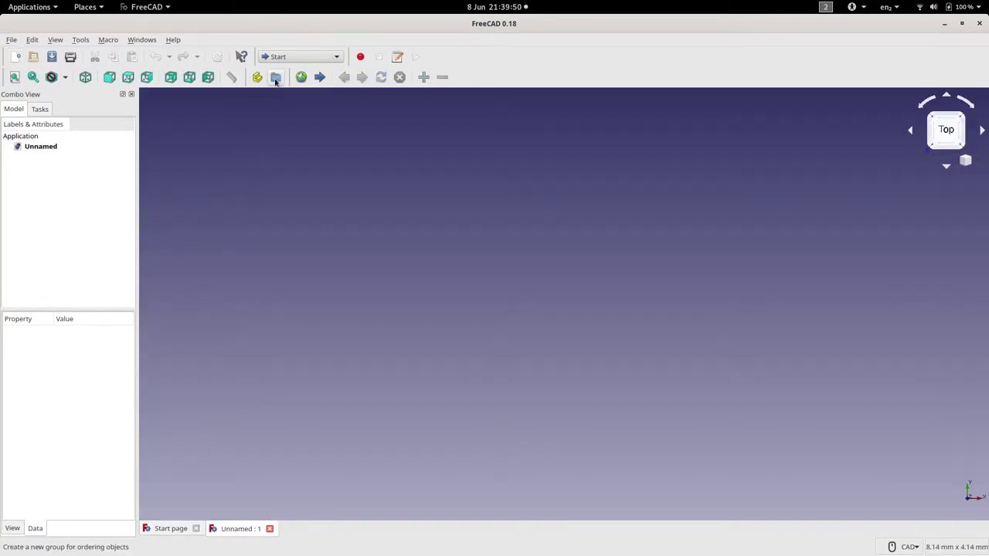
pyautogui.click(280, 58)
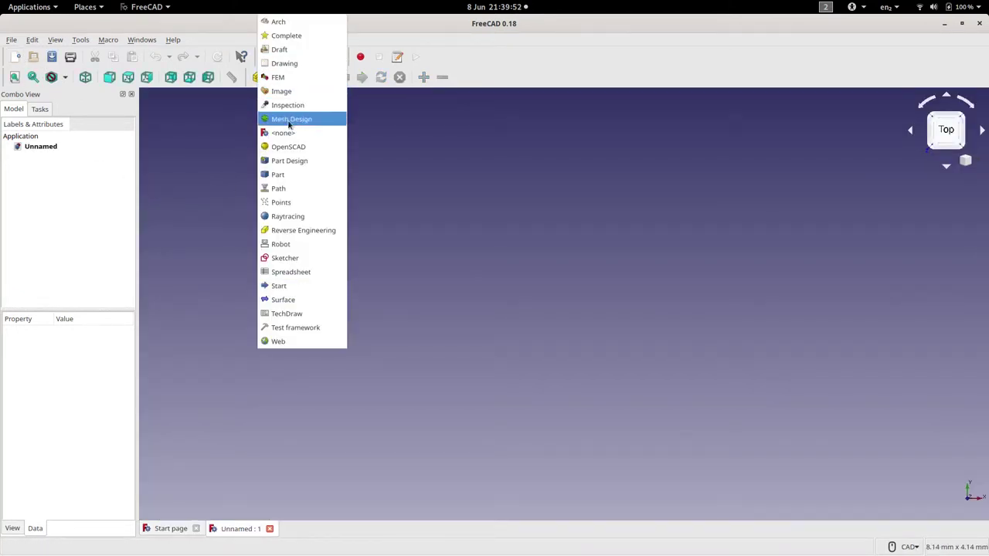
pyautogui.click(275, 175)
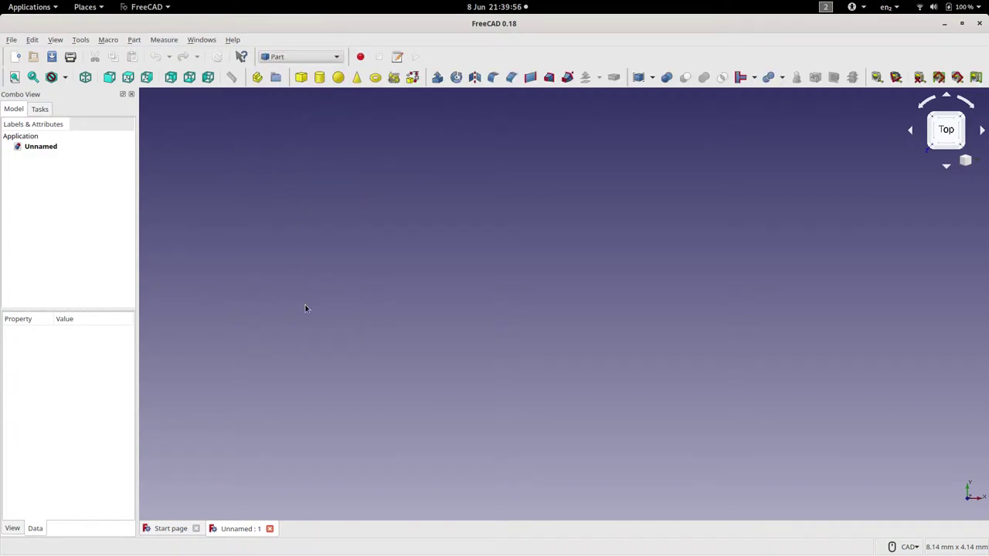
# Add a Part cube and change its Height to 100 mm, keeping 10 mm length and width
pyautogui.click(298, 78)
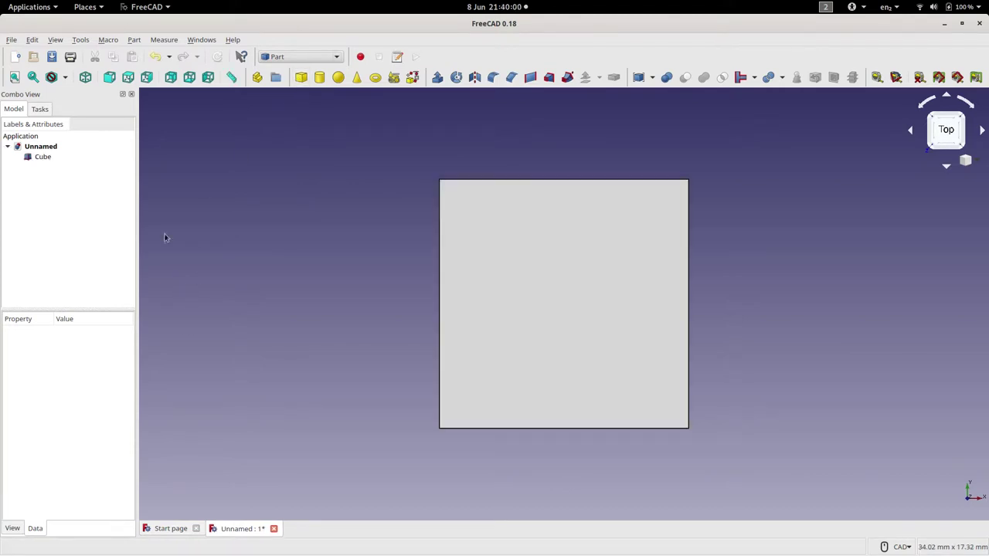
pyautogui.click(44, 157)
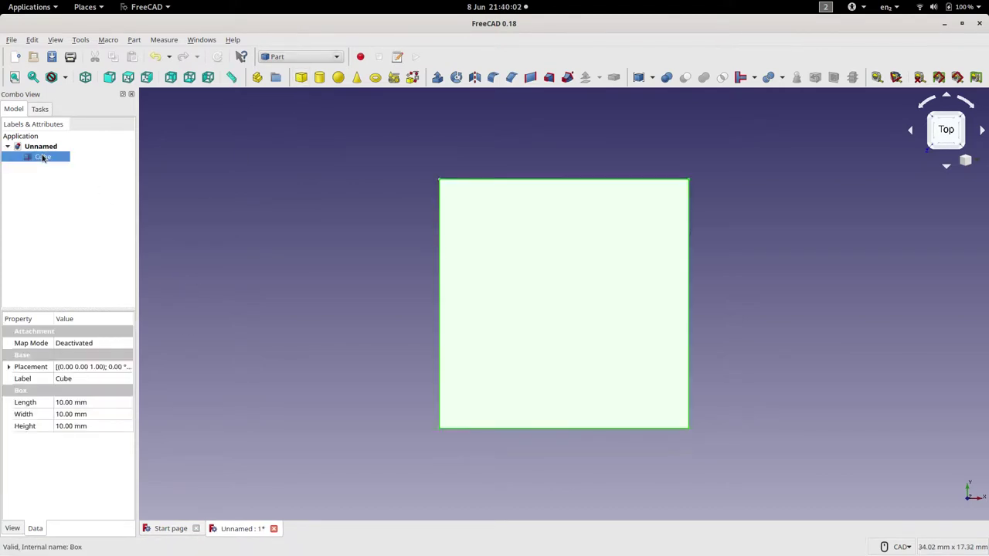
pyautogui.click(62, 427)
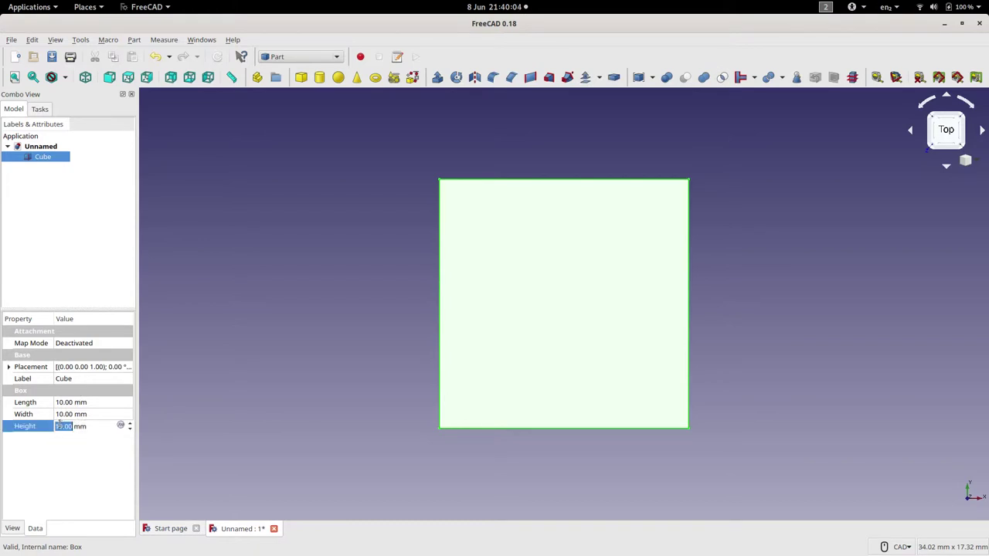
pyautogui.write('0')
pyautogui.press('Return')
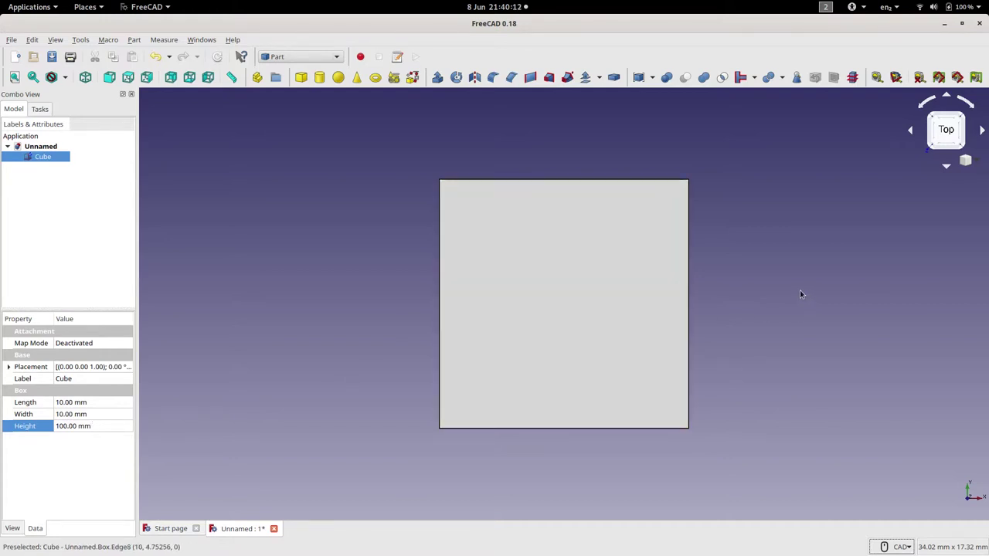
# Orbit the view until the 100 mm bar lies diagonally, showing its long side
pyautogui.moveTo(801, 290); pyautogui.dragTo(530, 342, button='middle')
pyautogui.scroll(-5, 532, 342)
pyautogui.moveTo(389, 302); pyautogui.dragTo(556, 250, button='middle')
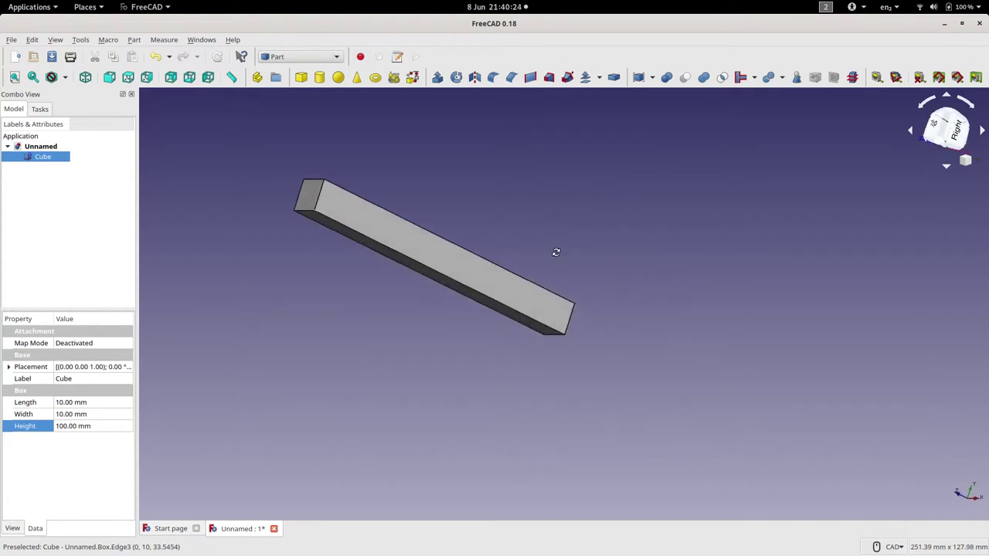
pyautogui.moveTo(649, 331); pyautogui.dragTo(649, 353, button='middle')
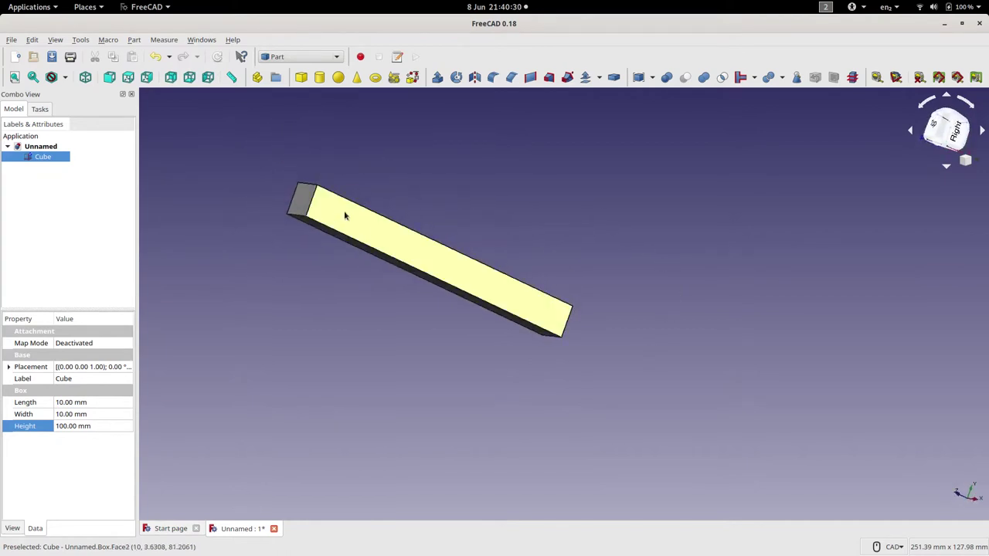
# Save the document as Geometry in a newly created Documents/MetalBar folder
pyautogui.click(12, 40)
pyautogui.click(31, 123)
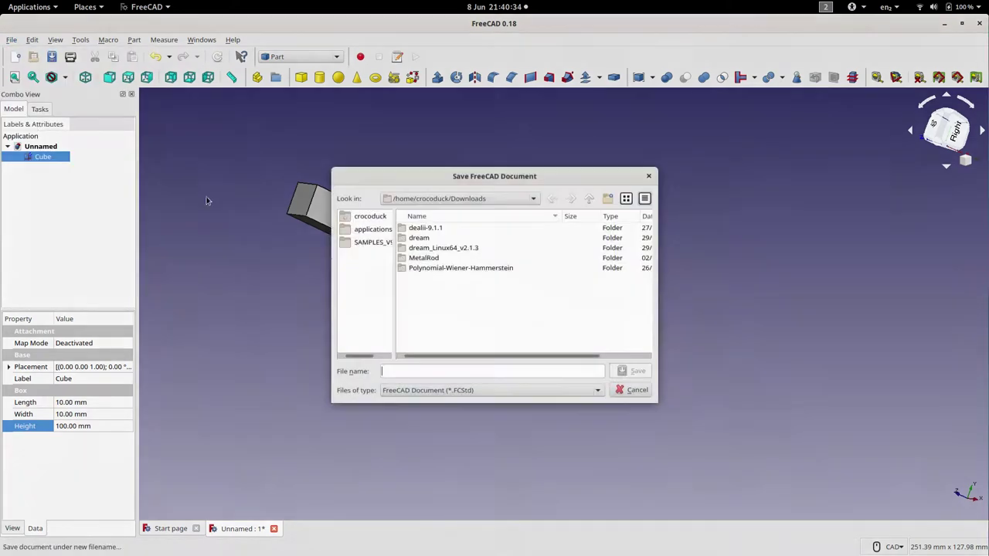
pyautogui.click(374, 215)
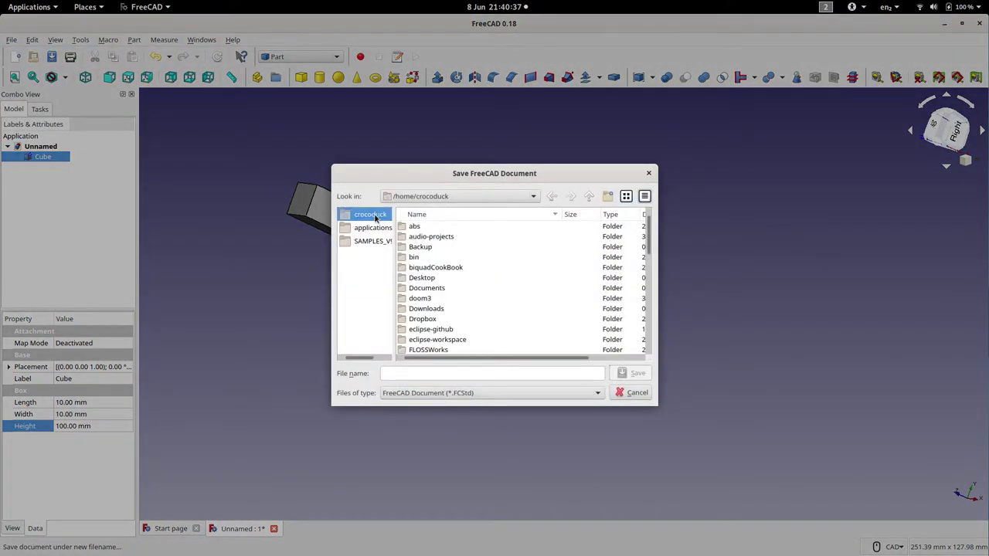
pyautogui.doubleClick(437, 290)
pyautogui.click(609, 197)
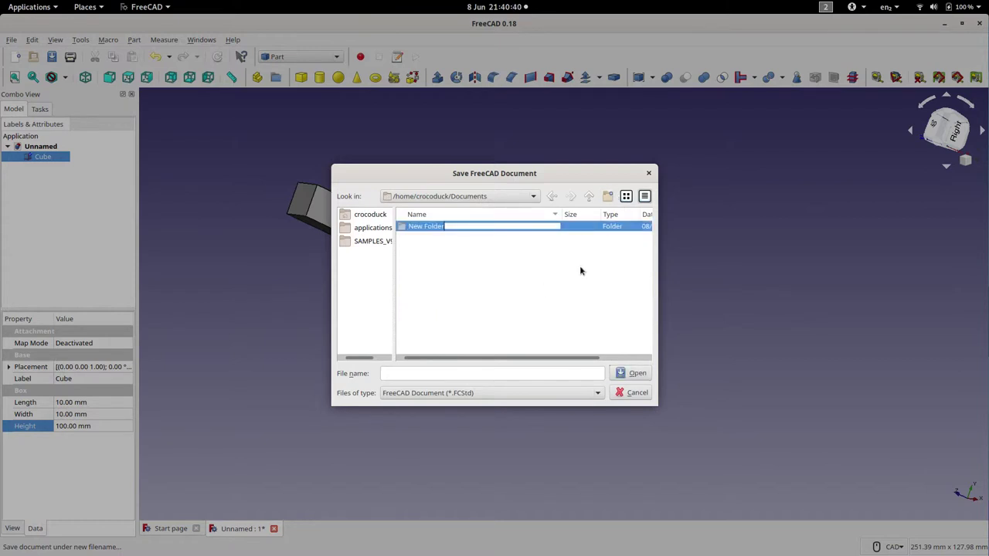
pyautogui.write('MetalBar')
pyautogui.press('Return')
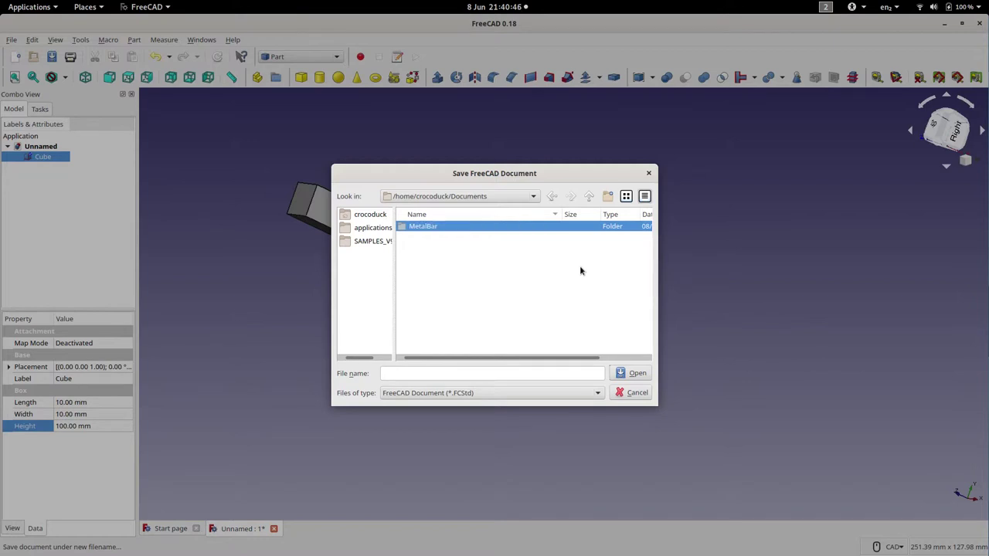
pyautogui.doubleClick(424, 230)
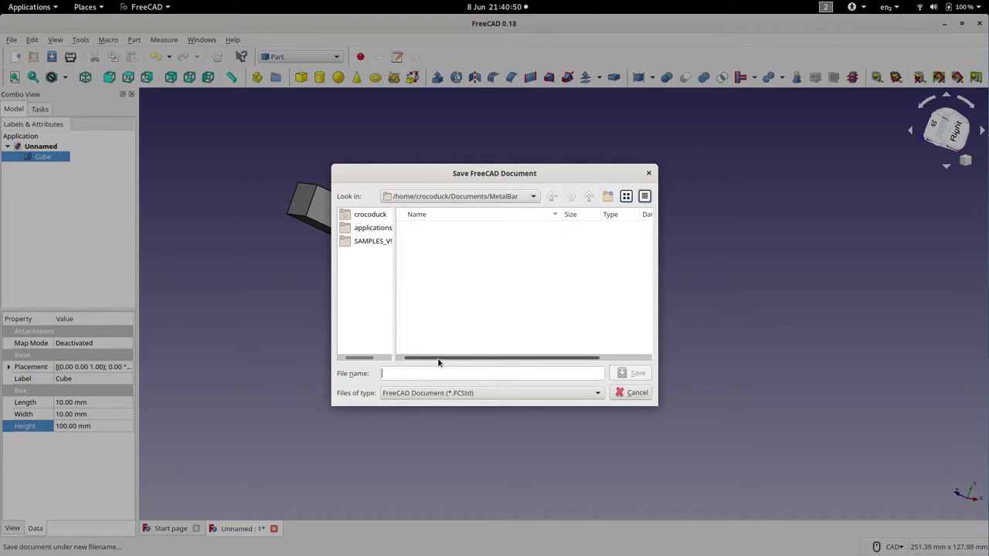
pyautogui.write('Geometry')
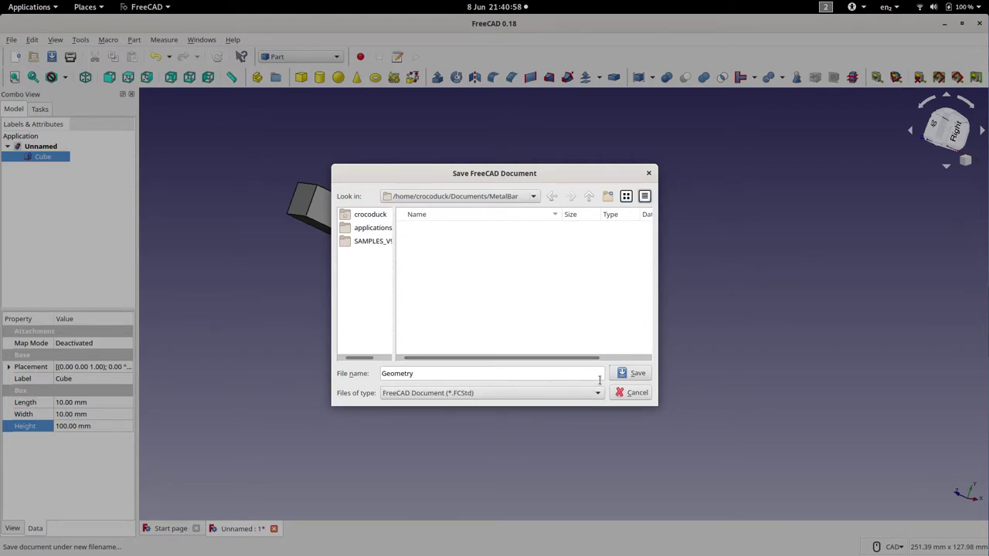
pyautogui.click(624, 375)
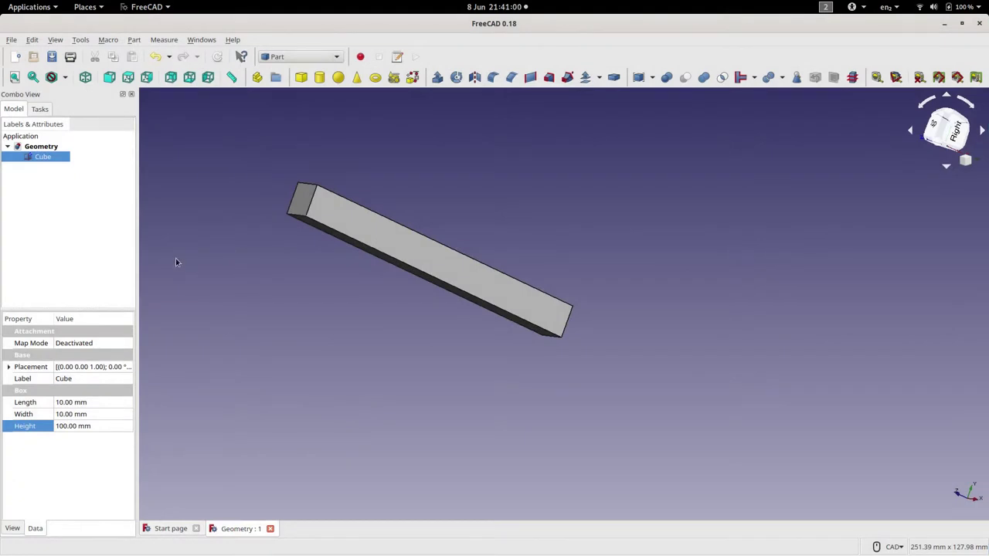
# Rename the Cube object in the tree to MetalBar
pyautogui.rightClick(48, 160)
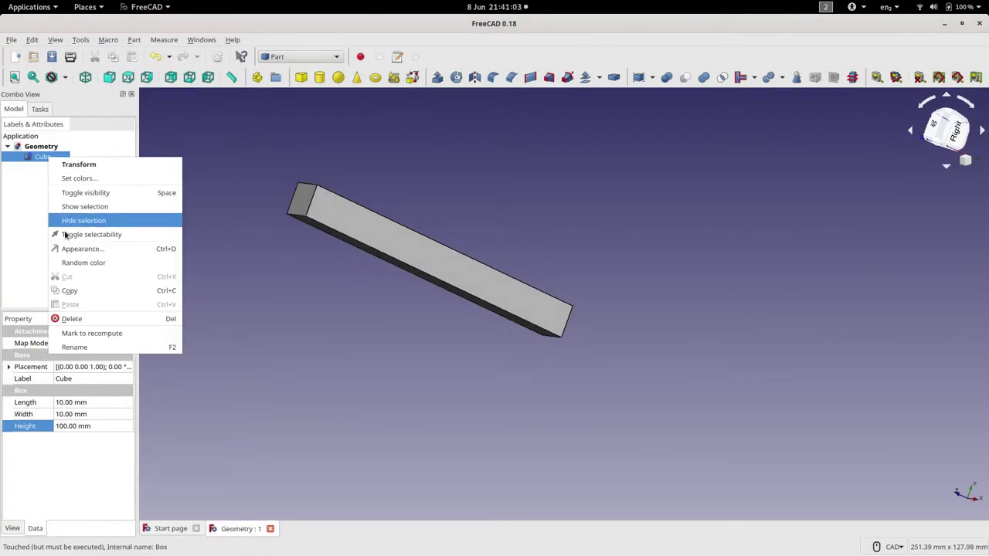
pyautogui.click(77, 348)
pyautogui.write('Metal')
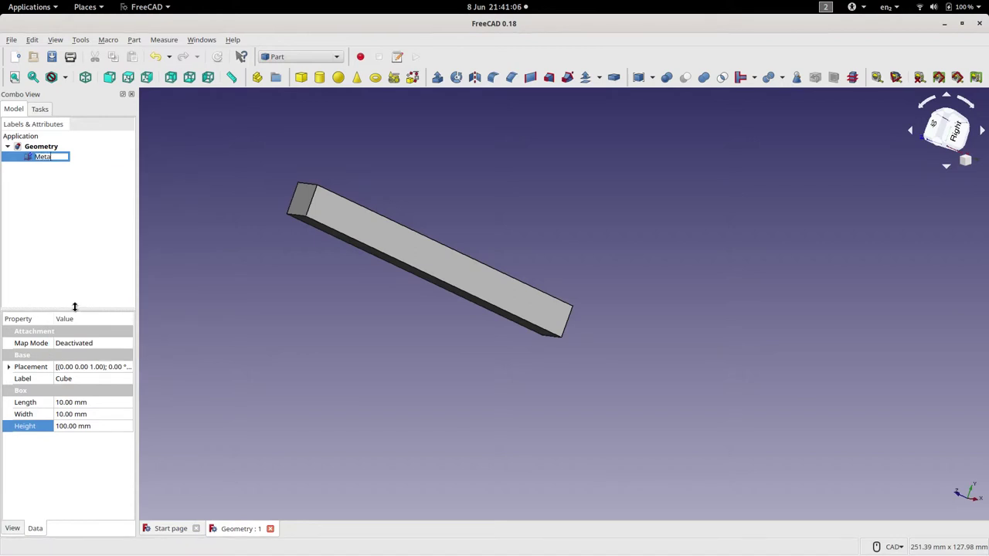
pyautogui.write('Bar')
pyautogui.press('Return')
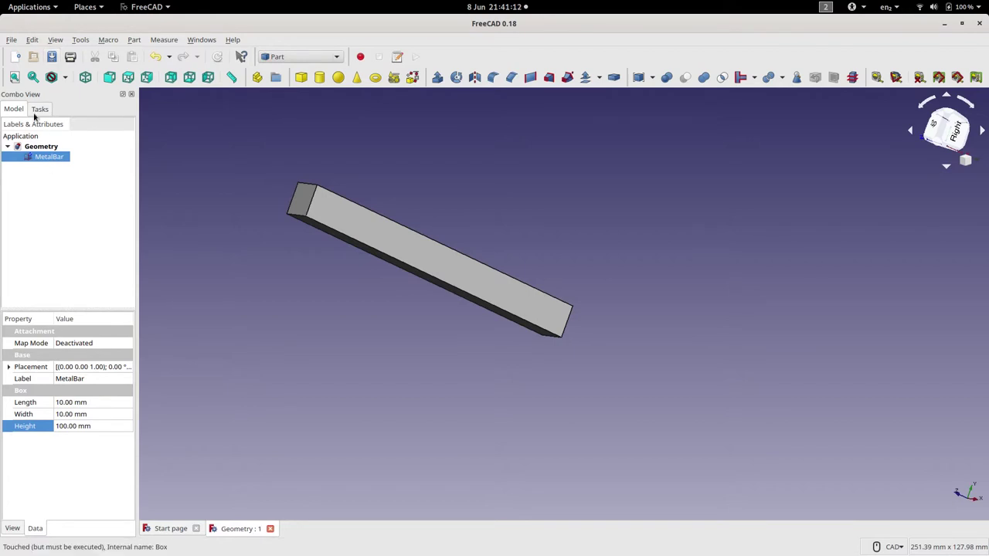
pyautogui.click(12, 40)
# Export the bar in BREP format (*.brep) as MetalBar into the MetalBar folder
pyautogui.click(29, 179)
pyautogui.click(498, 393)
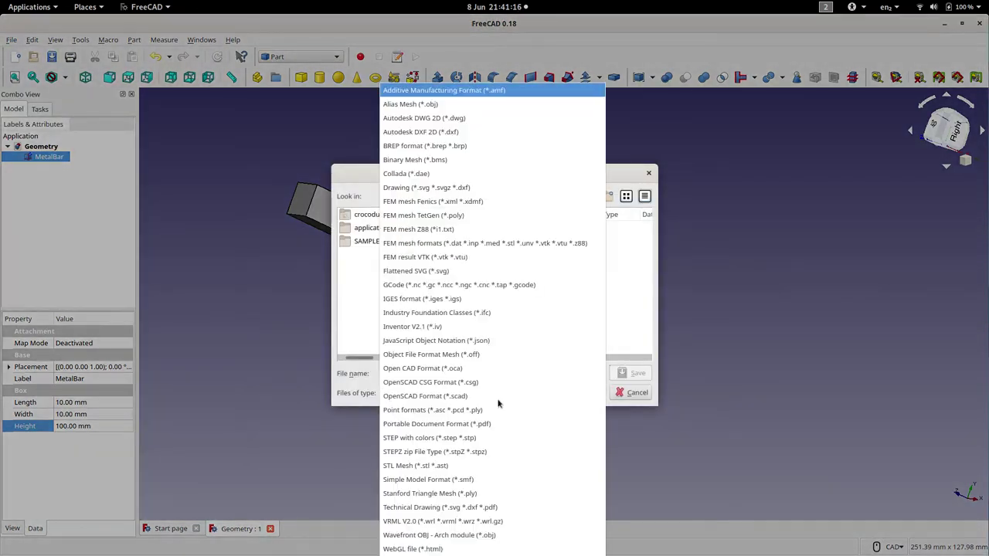
pyautogui.click(466, 146)
pyautogui.click(444, 376)
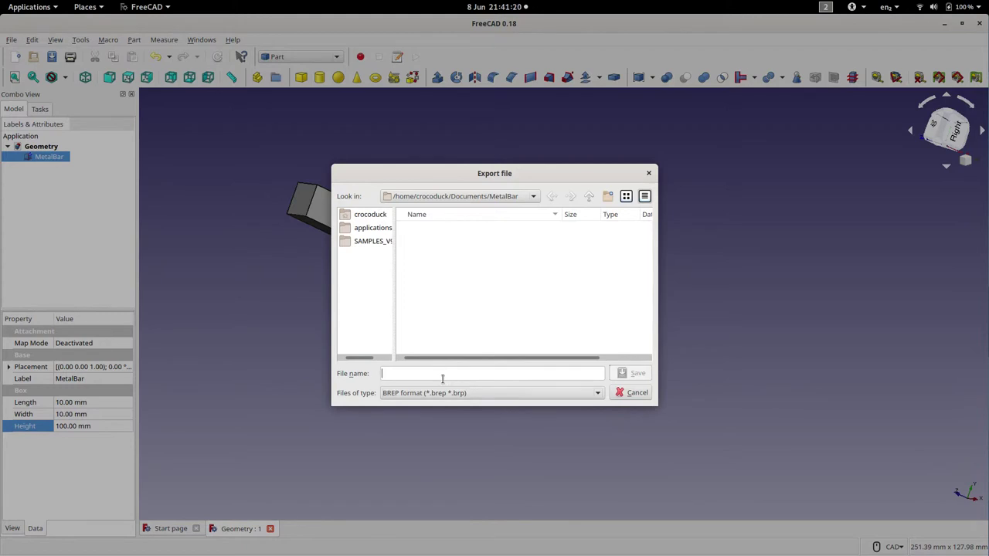
pyautogui.write('Metal')
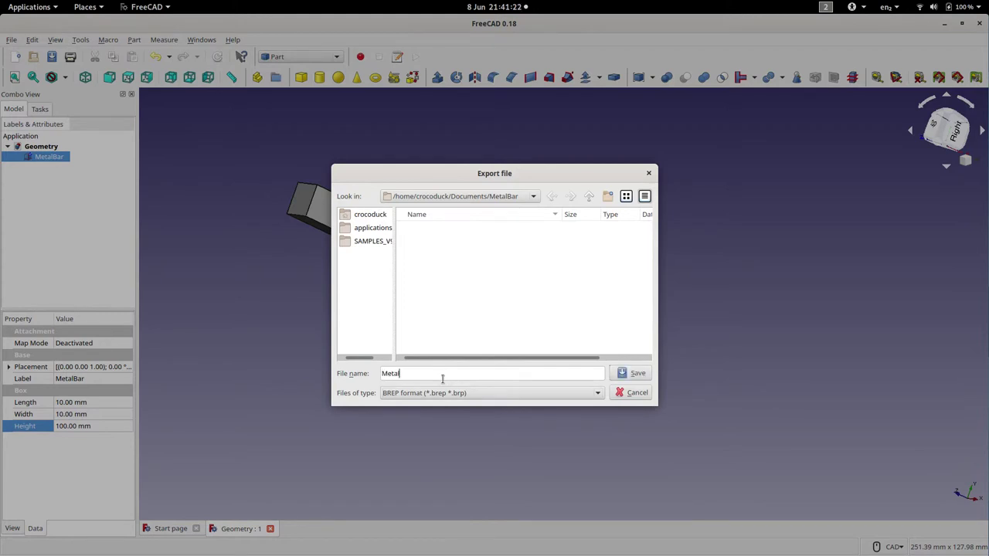
pyautogui.write('Bar')
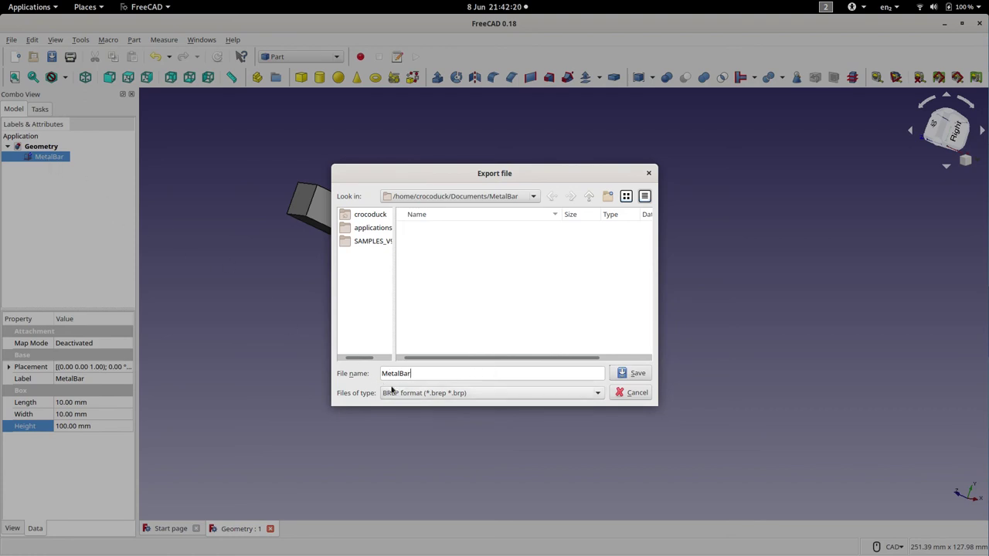
pyautogui.click(634, 374)
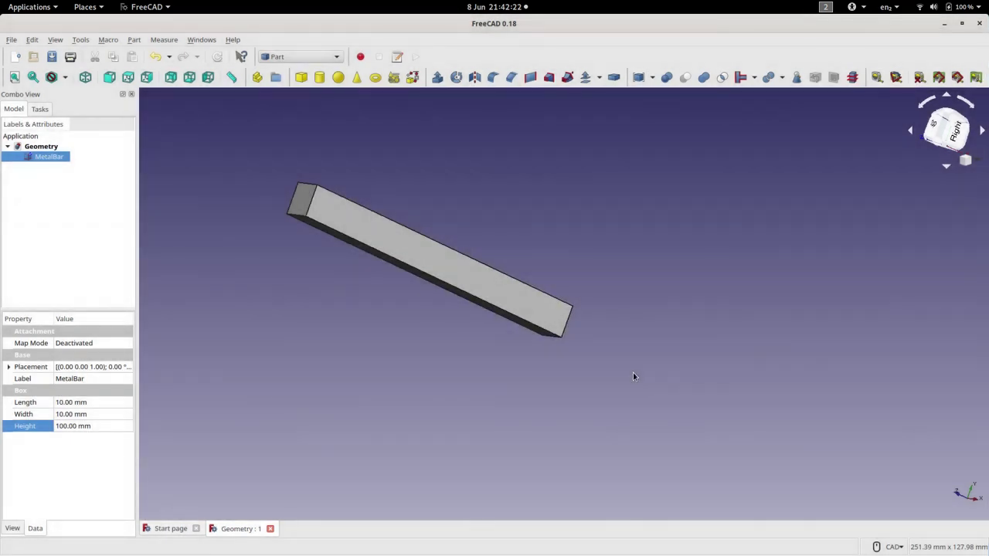